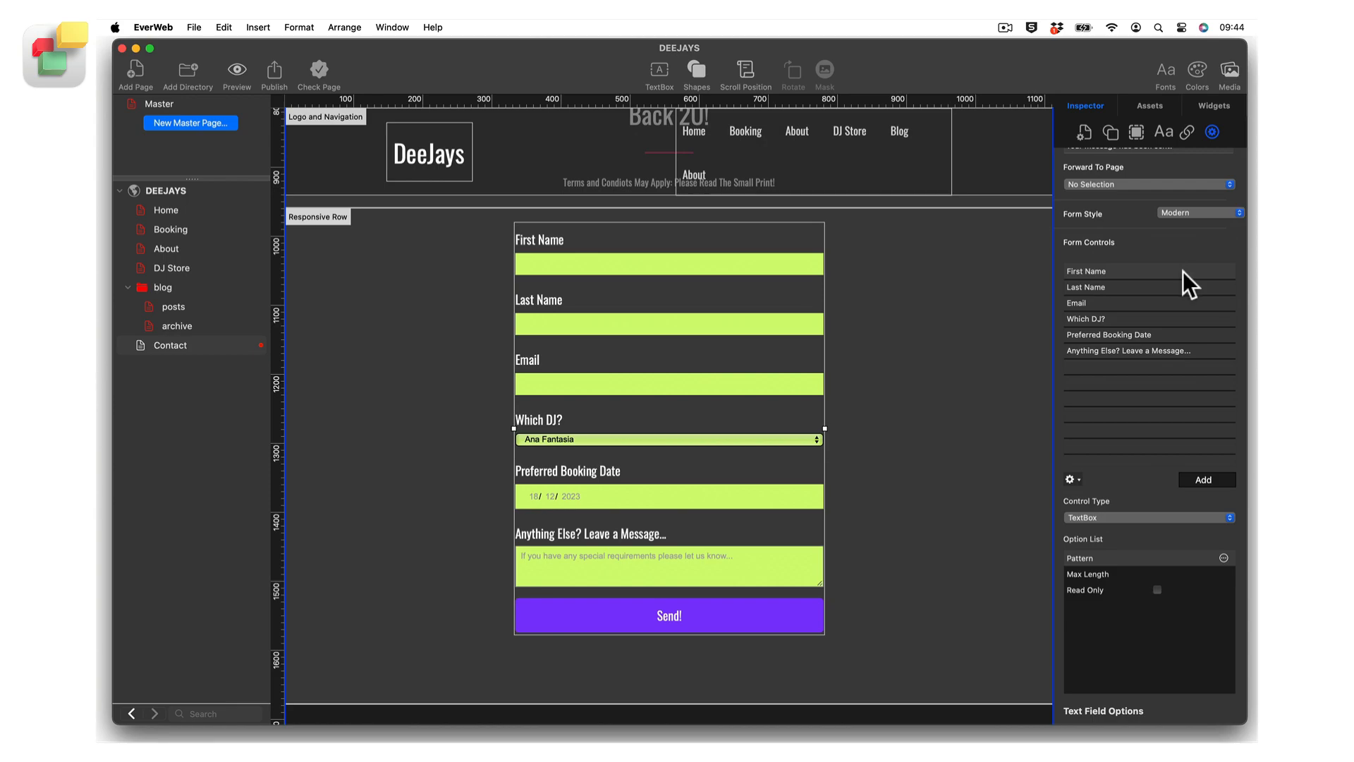
pyautogui.click(1182, 271)
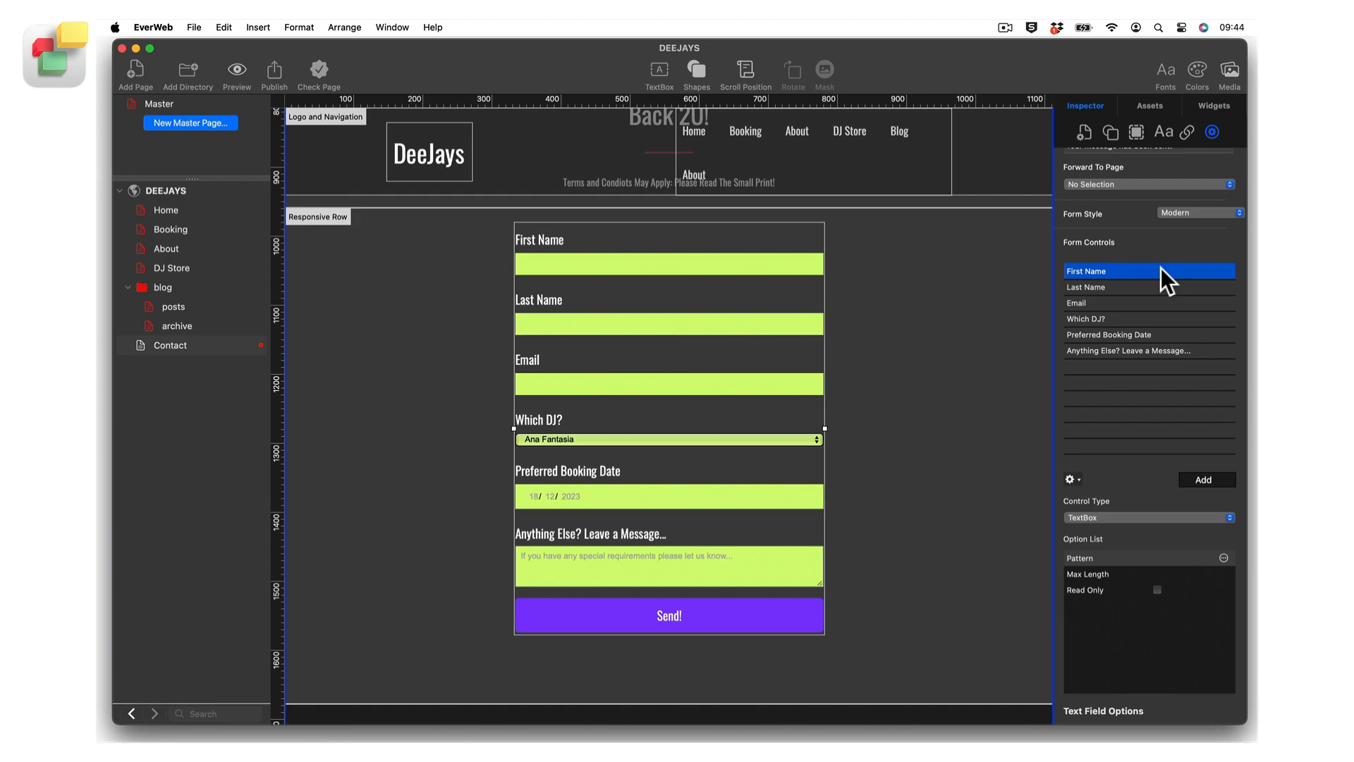
pyautogui.click(1162, 286)
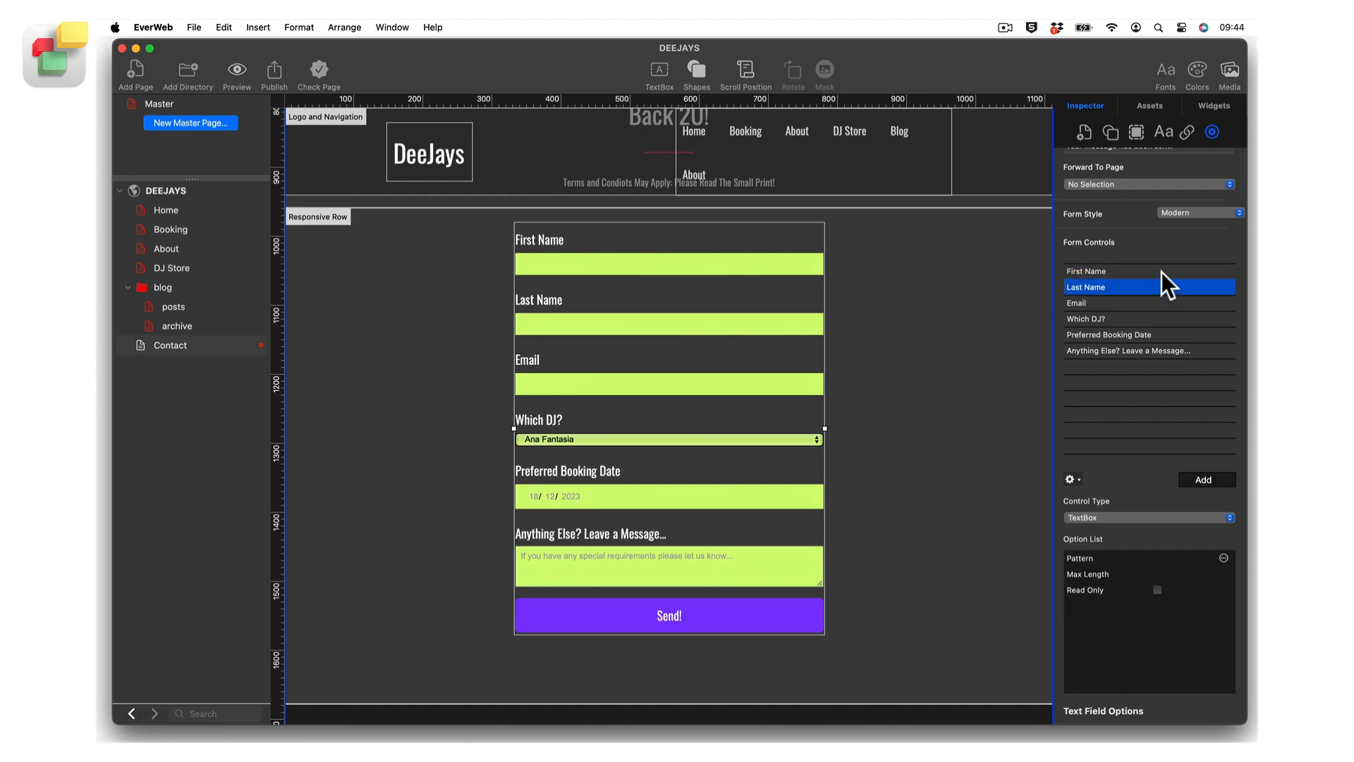
pyautogui.click(1162, 272)
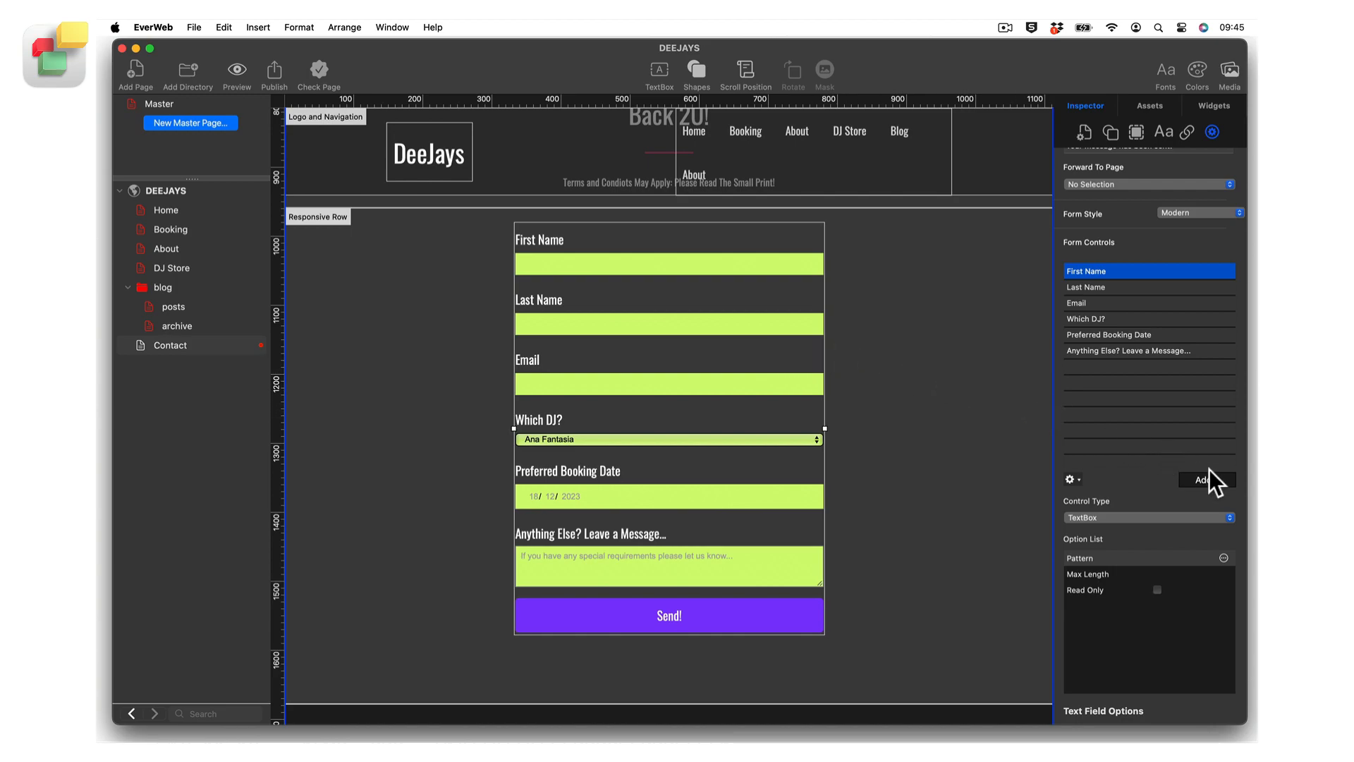
# - Add a form control named "Two Columns" and set its control type to Columns
pyautogui.click(1225, 479)
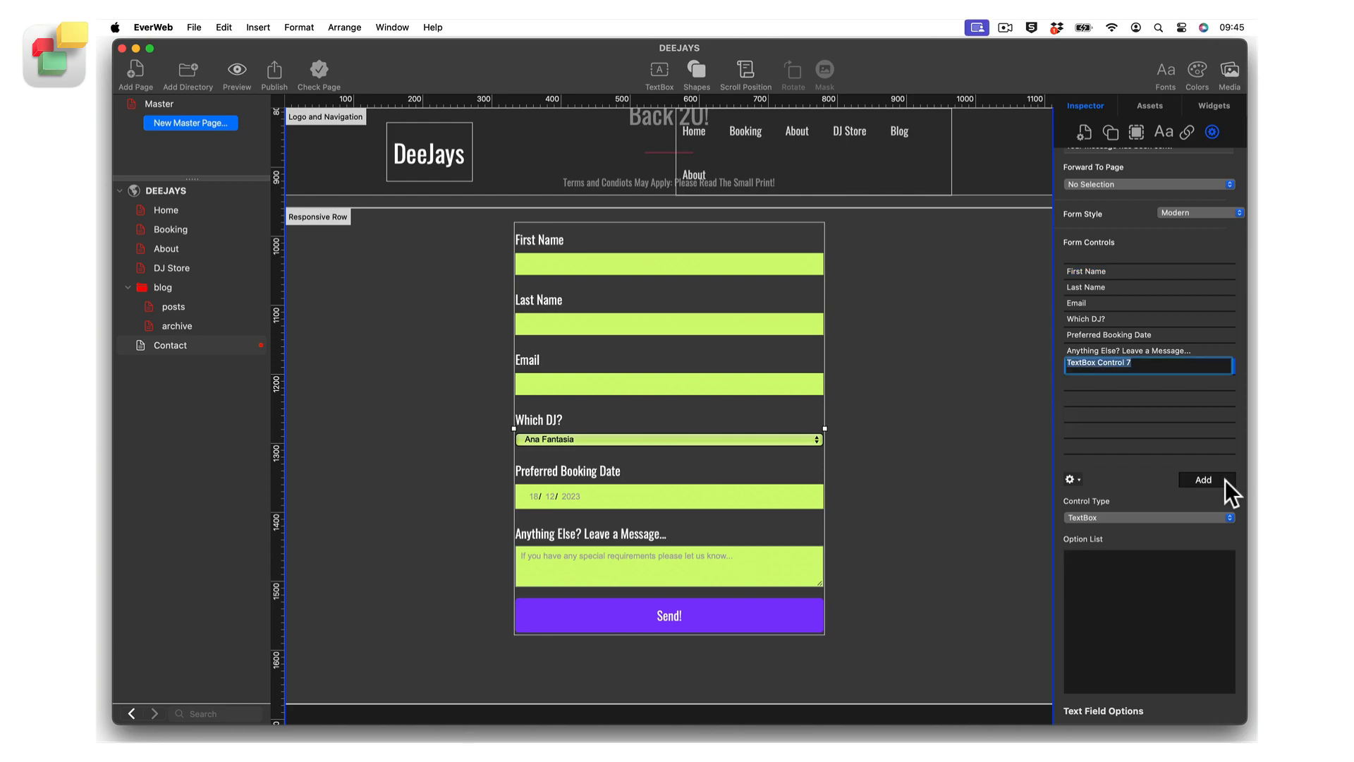
pyautogui.write('Two Columns')
pyautogui.press('Return')
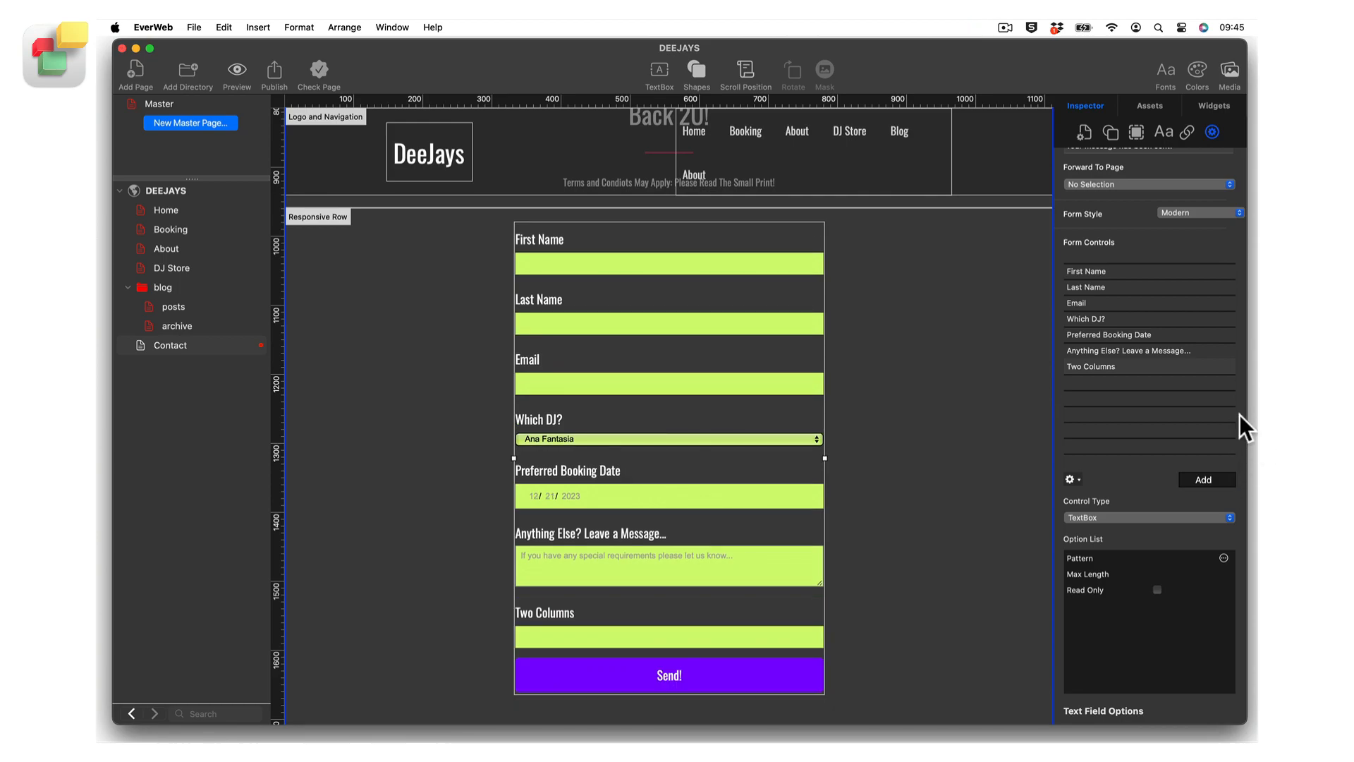
pyautogui.click(1202, 367)
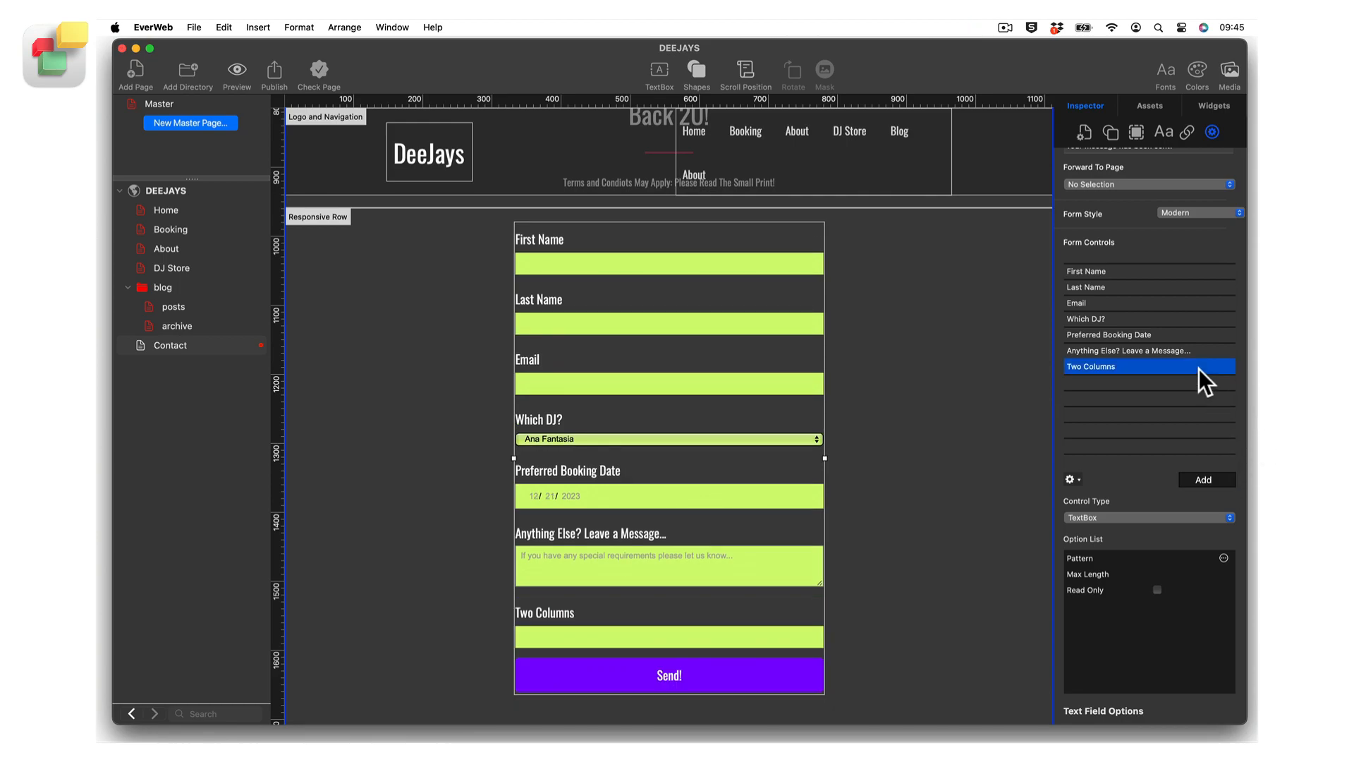
pyautogui.click(1145, 517)
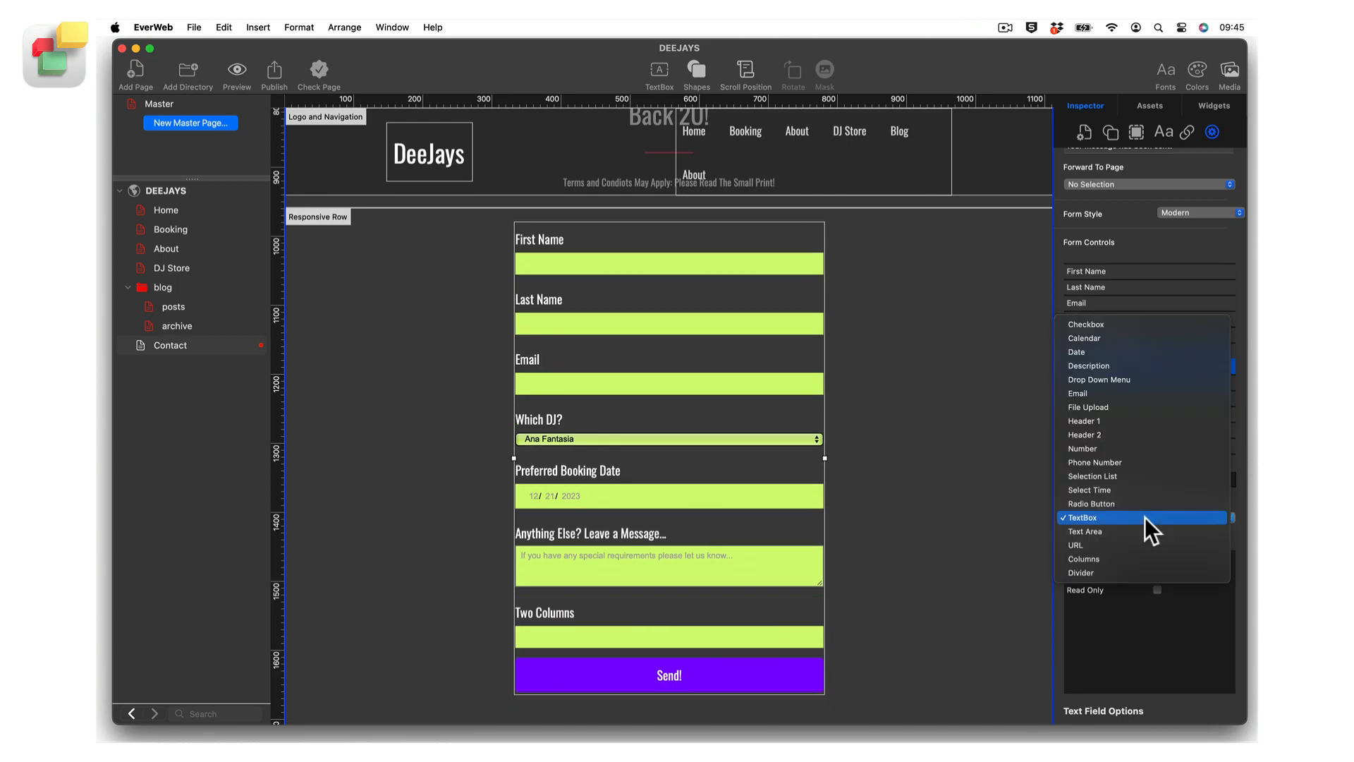
pyautogui.click(1127, 557)
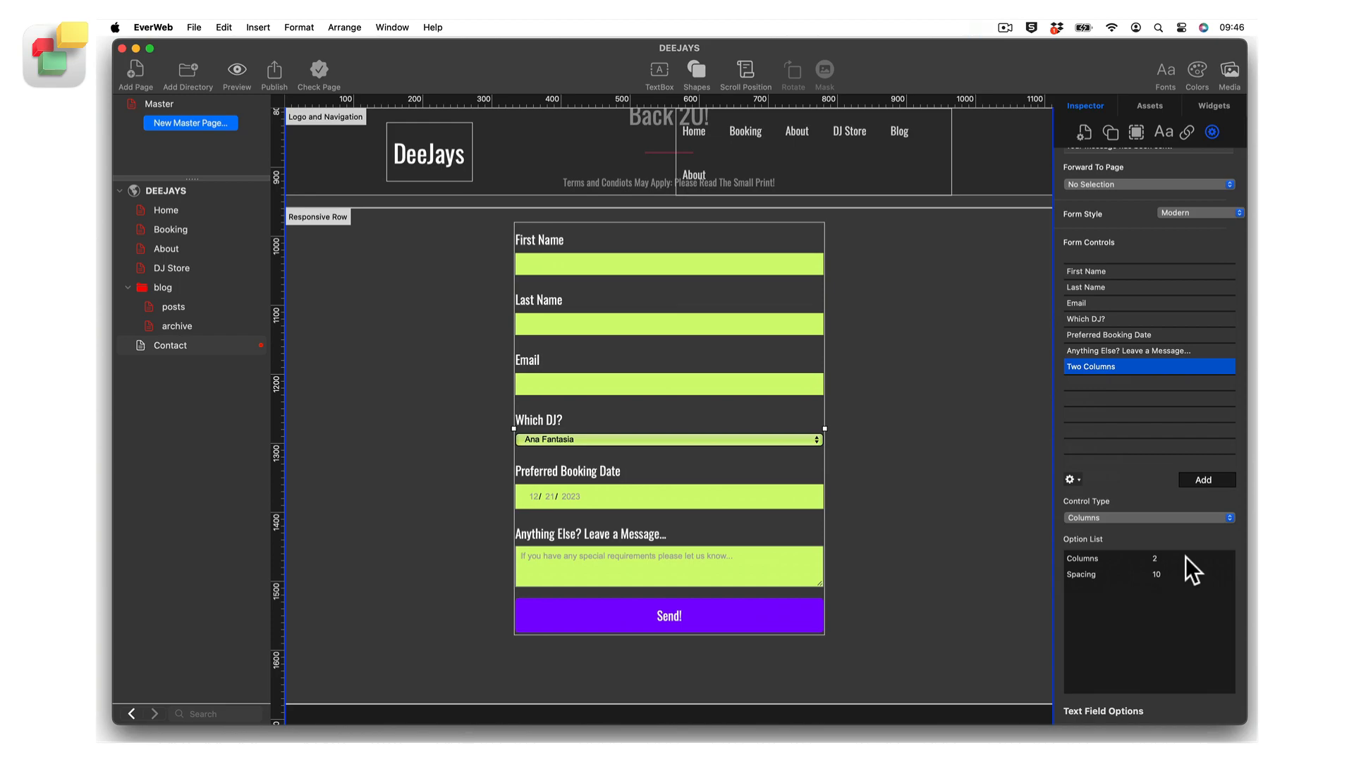
# - Move the Two Columns control to the start of the form controls, above First Name and Last Name
pyautogui.moveTo(1167, 366); pyautogui.dragTo(1166, 260)
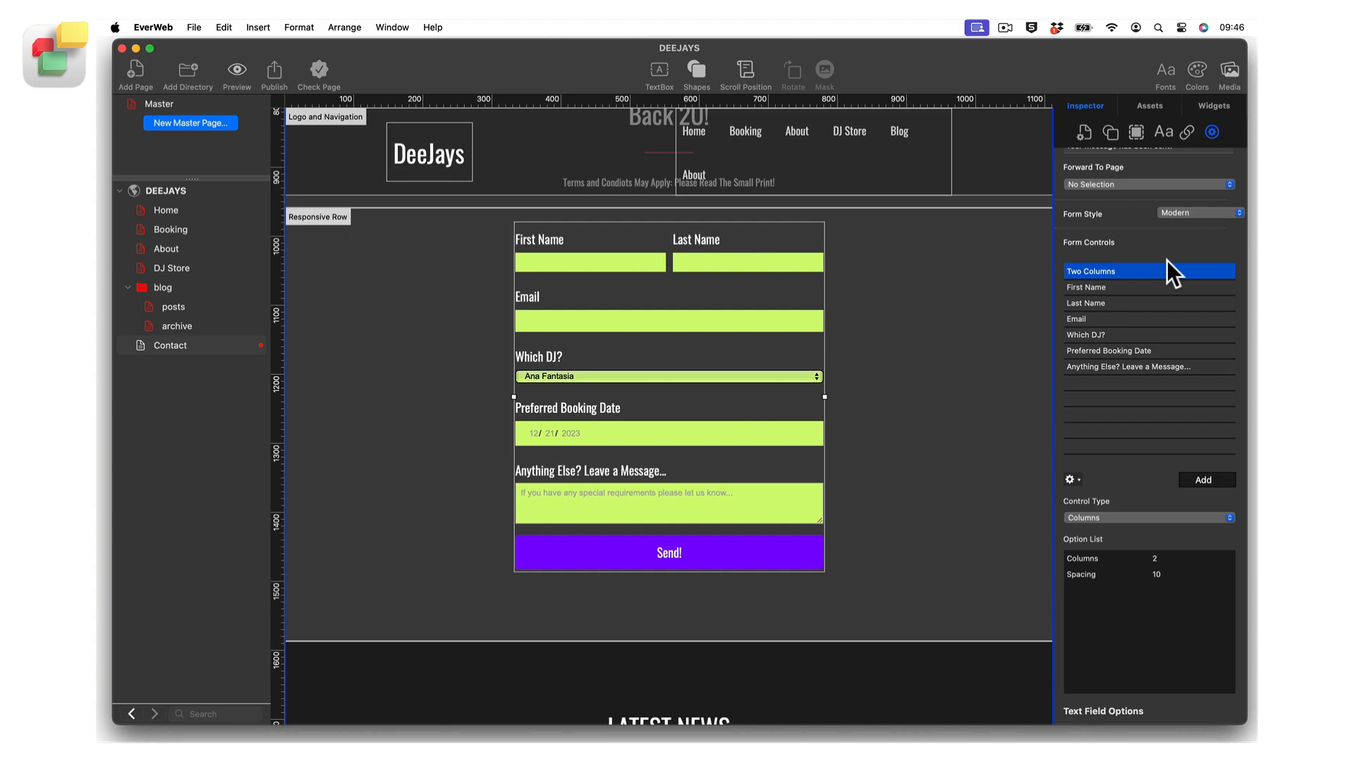
pyautogui.click(1162, 282)
pyautogui.click(1162, 303)
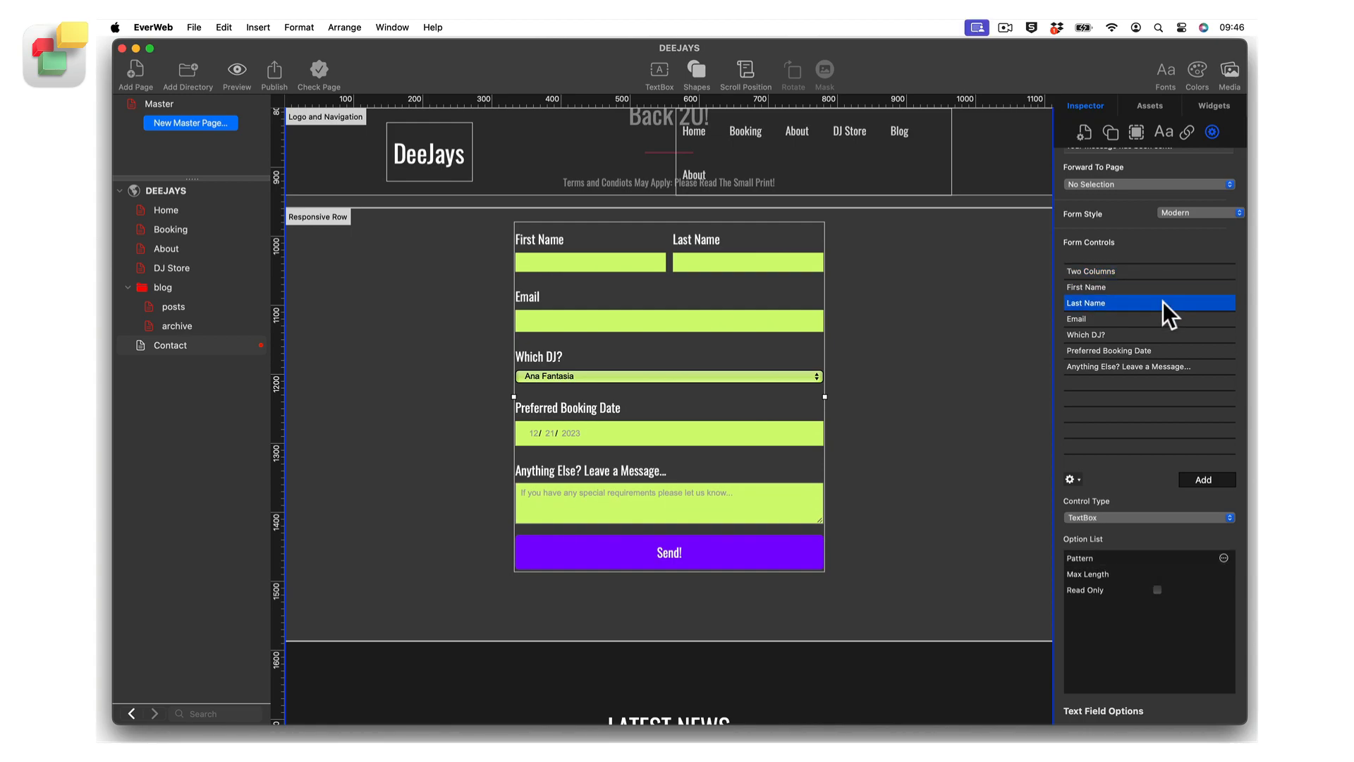
pyautogui.click(1161, 283)
# - Set the spacing of the Two Columns control to 25
pyautogui.click(1161, 269)
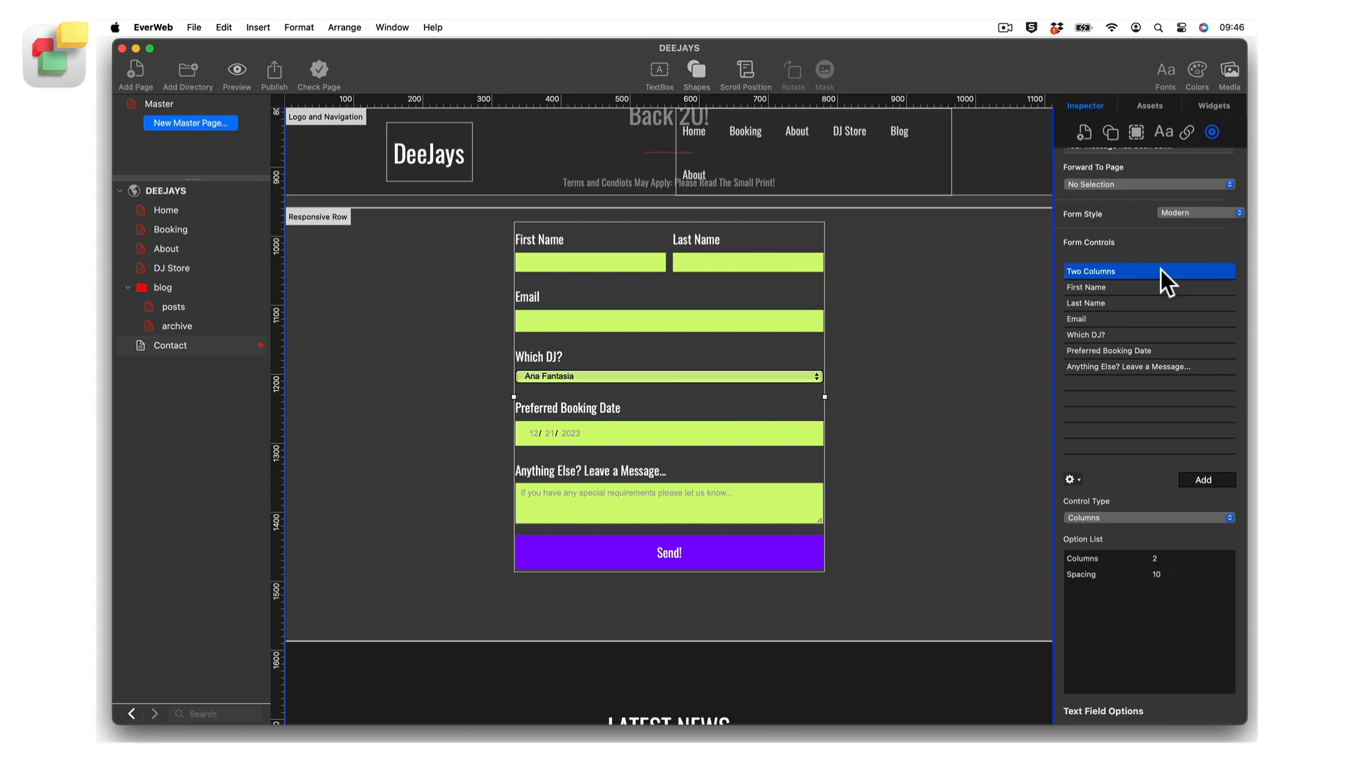
pyautogui.click(1171, 573)
pyautogui.click(1171, 572)
pyautogui.write('25')
pyautogui.press('Return')
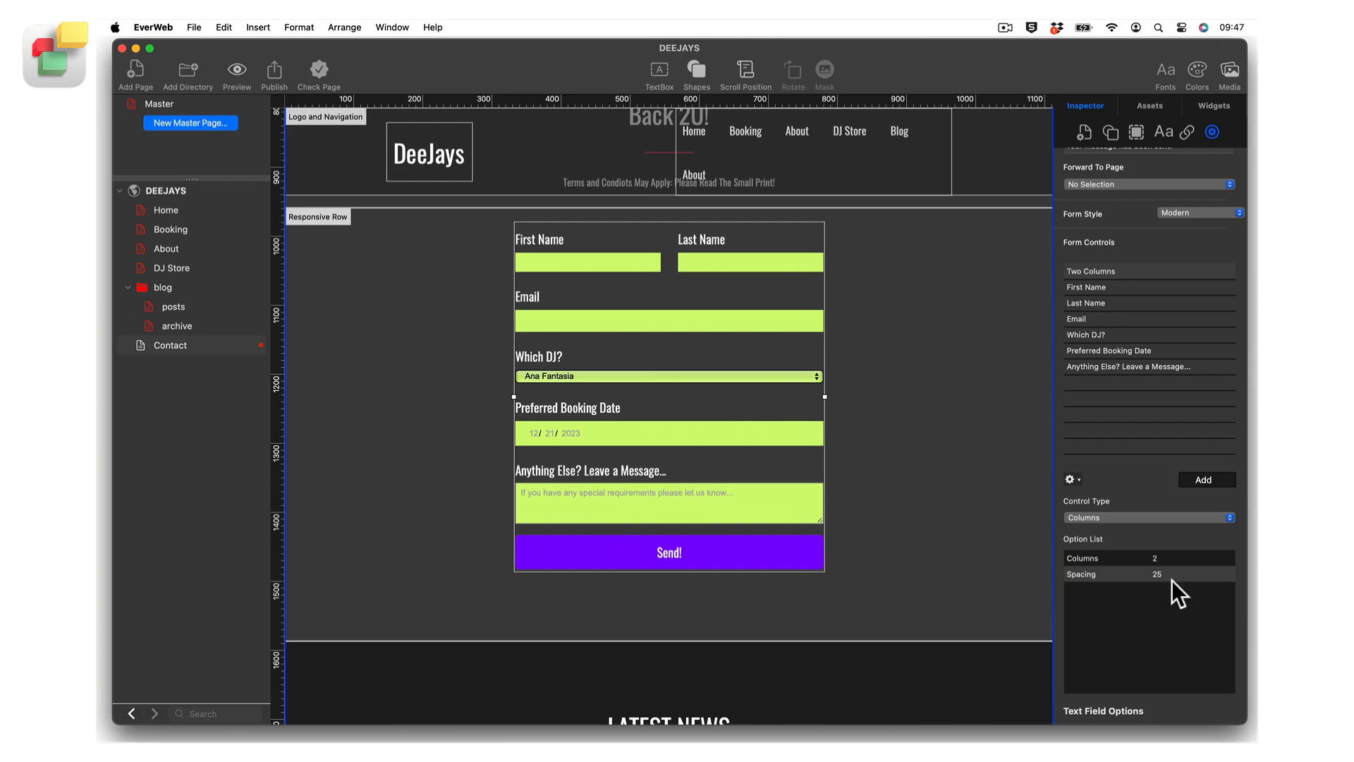
# - Add a form control named "Divider 1" of type Divider and place it between Last Name and Email
pyautogui.click(1203, 479)
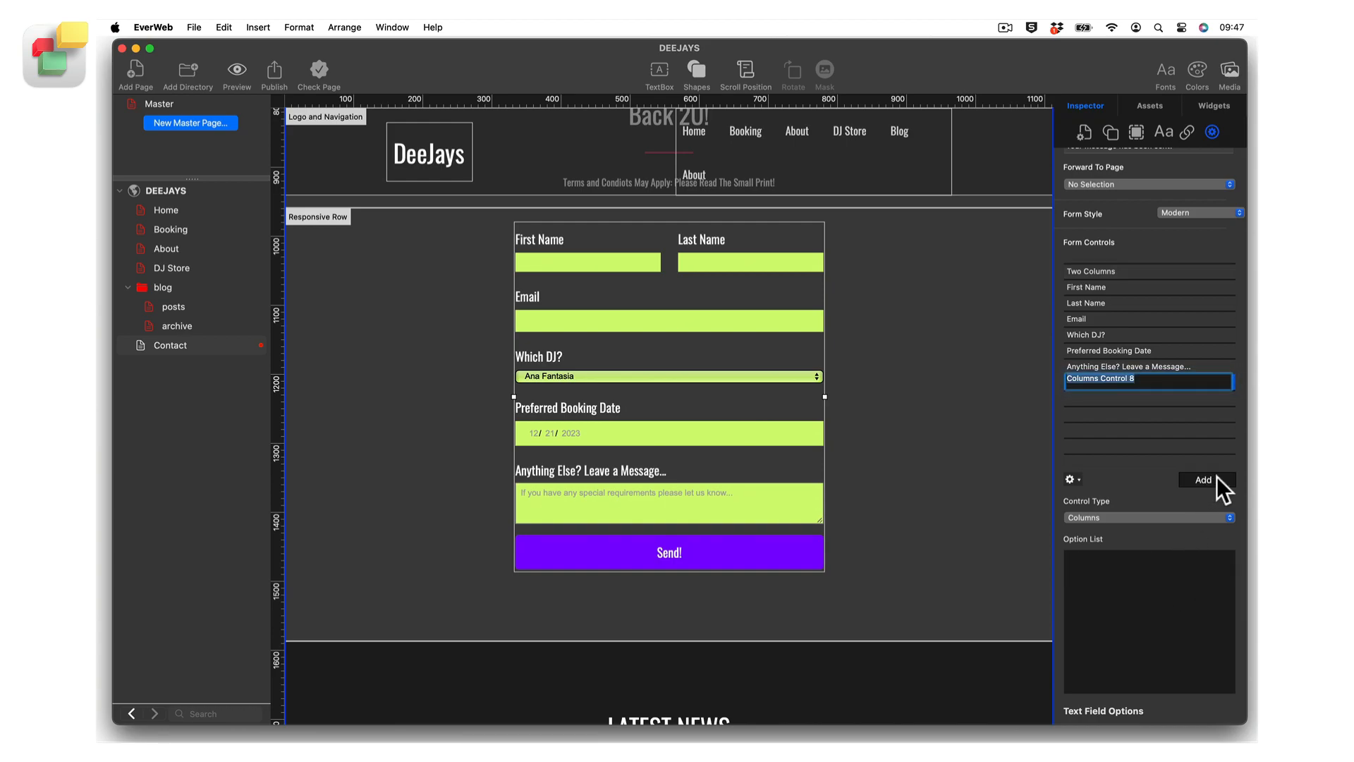
pyautogui.write('Divider 1')
pyautogui.press('Return')
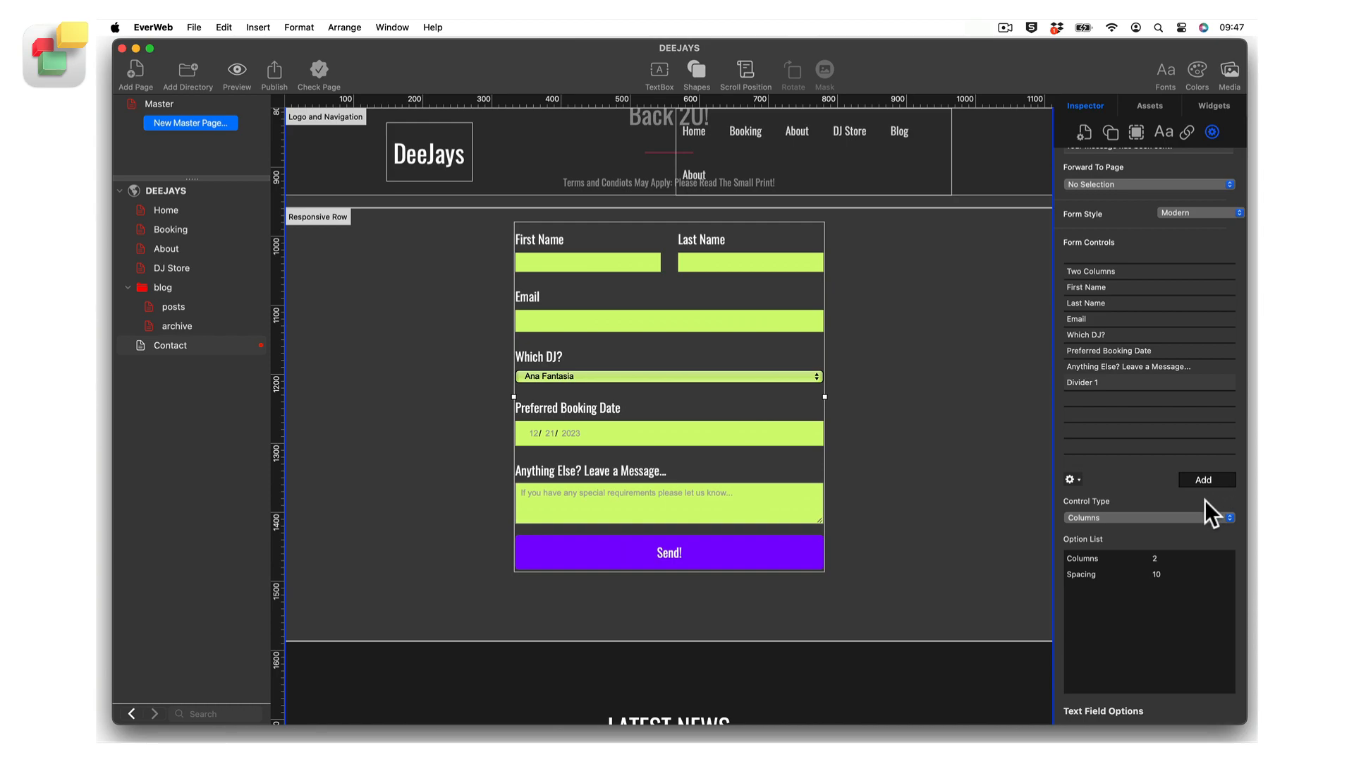
pyautogui.click(1187, 515)
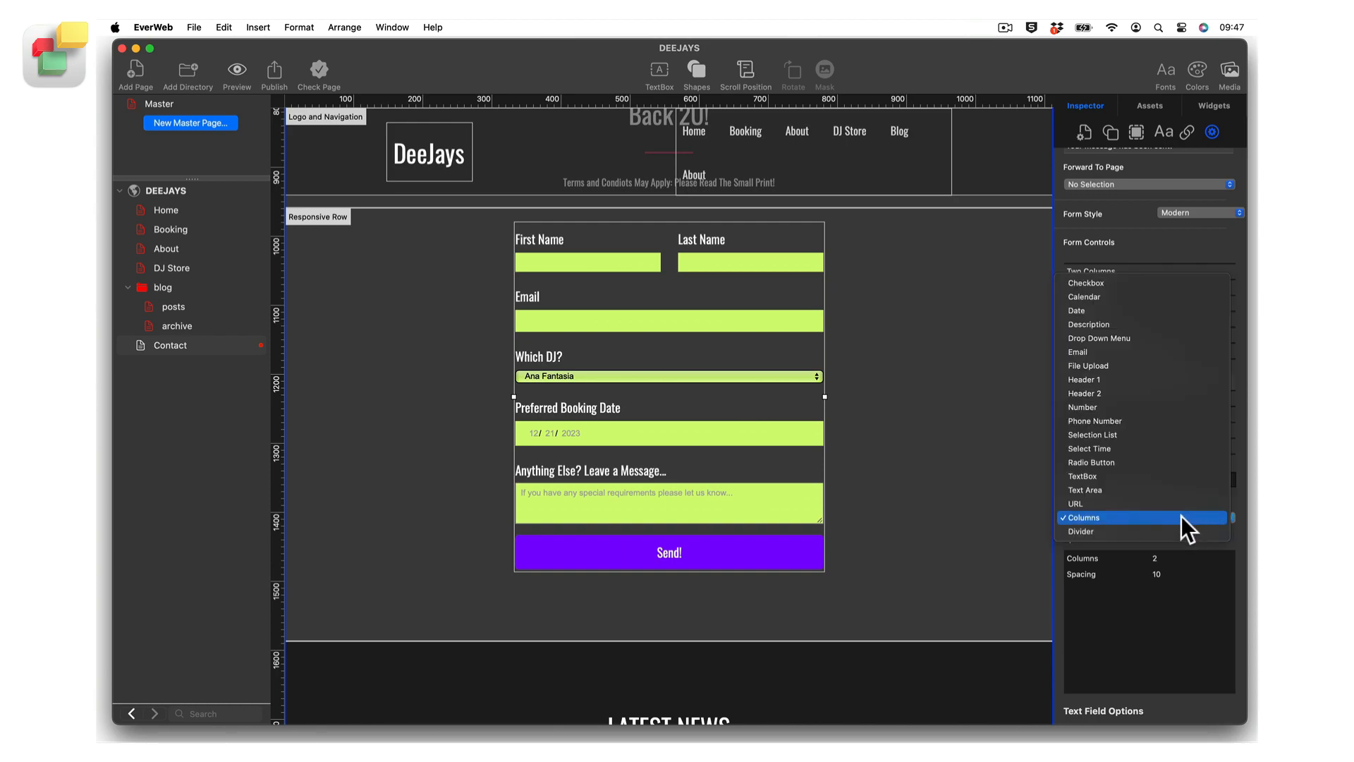
pyautogui.click(1139, 531)
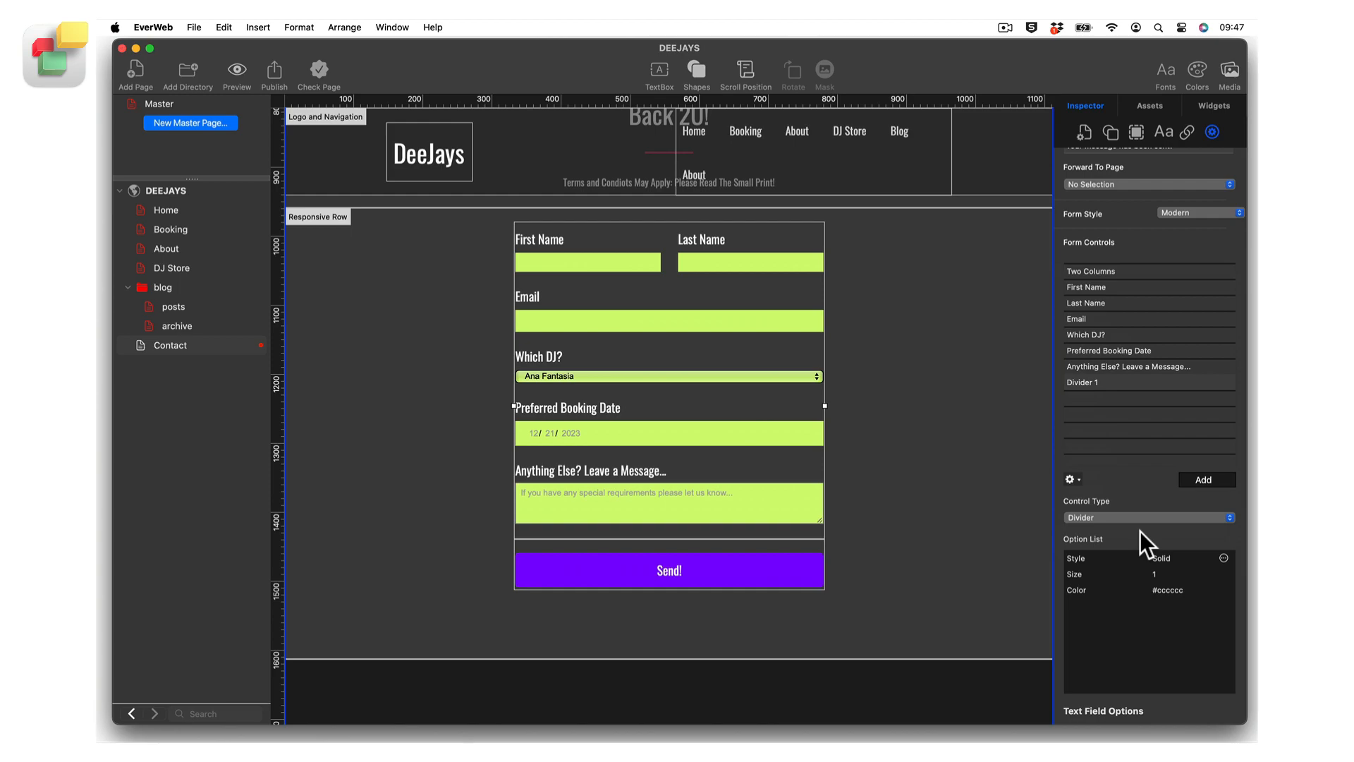
pyautogui.moveTo(1149, 382); pyautogui.dragTo(1144, 313)
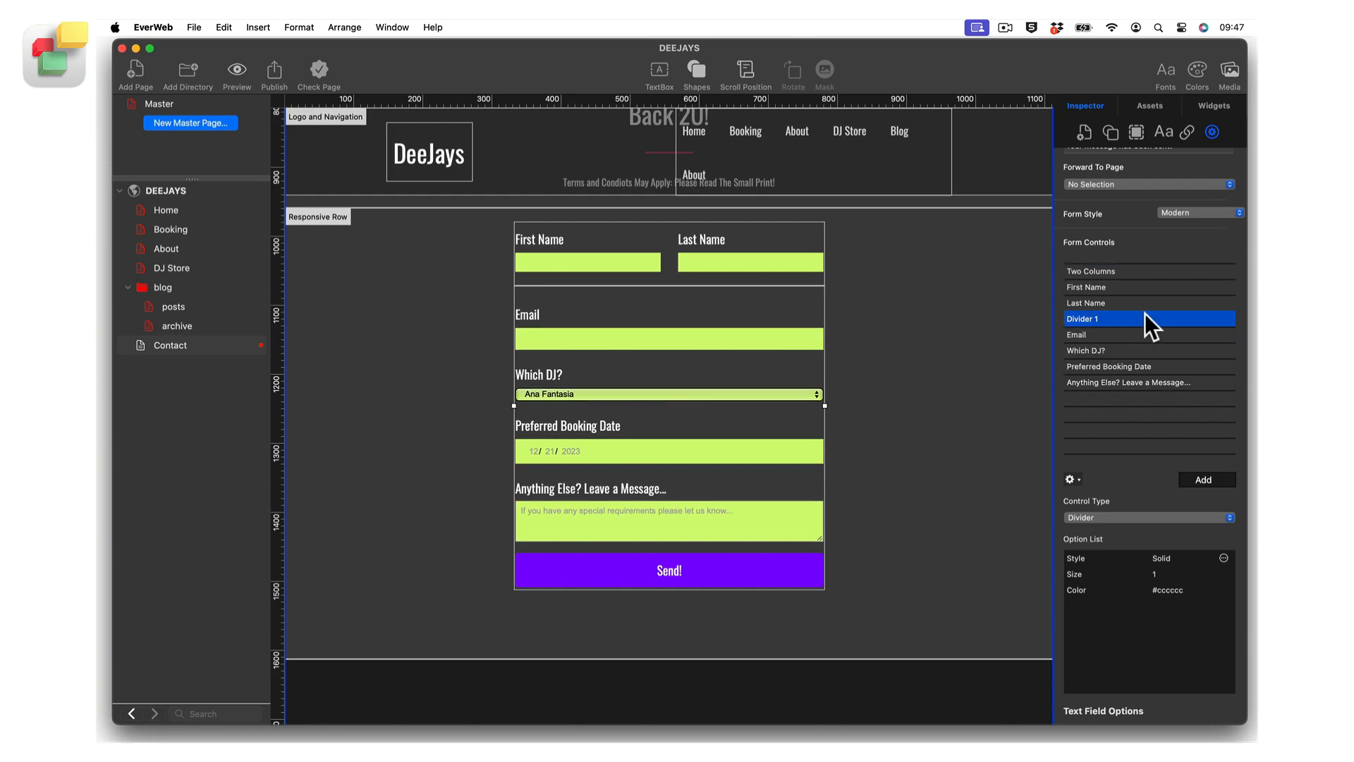
# - Keep the Solid style for Divider 1 and set its size to 3
pyautogui.click(1224, 557)
pyautogui.click(1225, 612)
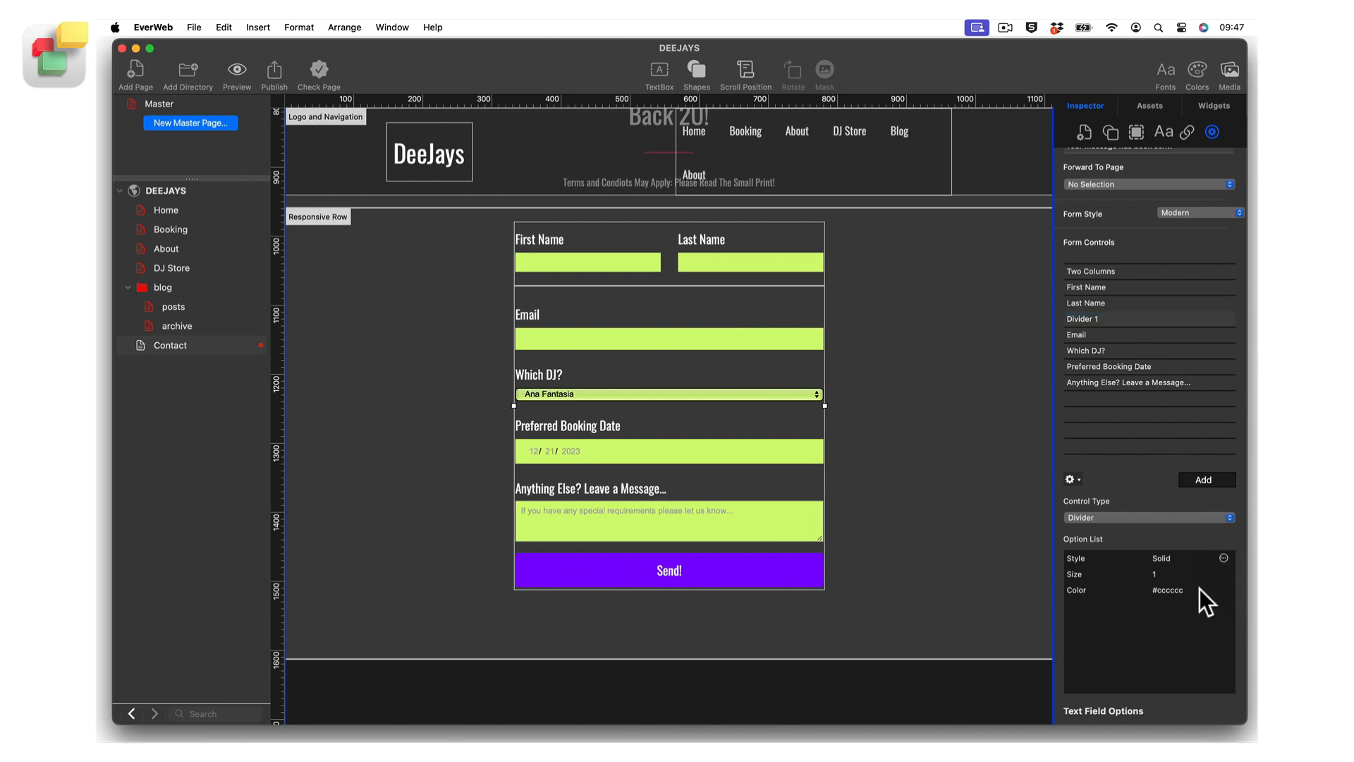
pyautogui.click(1181, 572)
pyautogui.click(1182, 573)
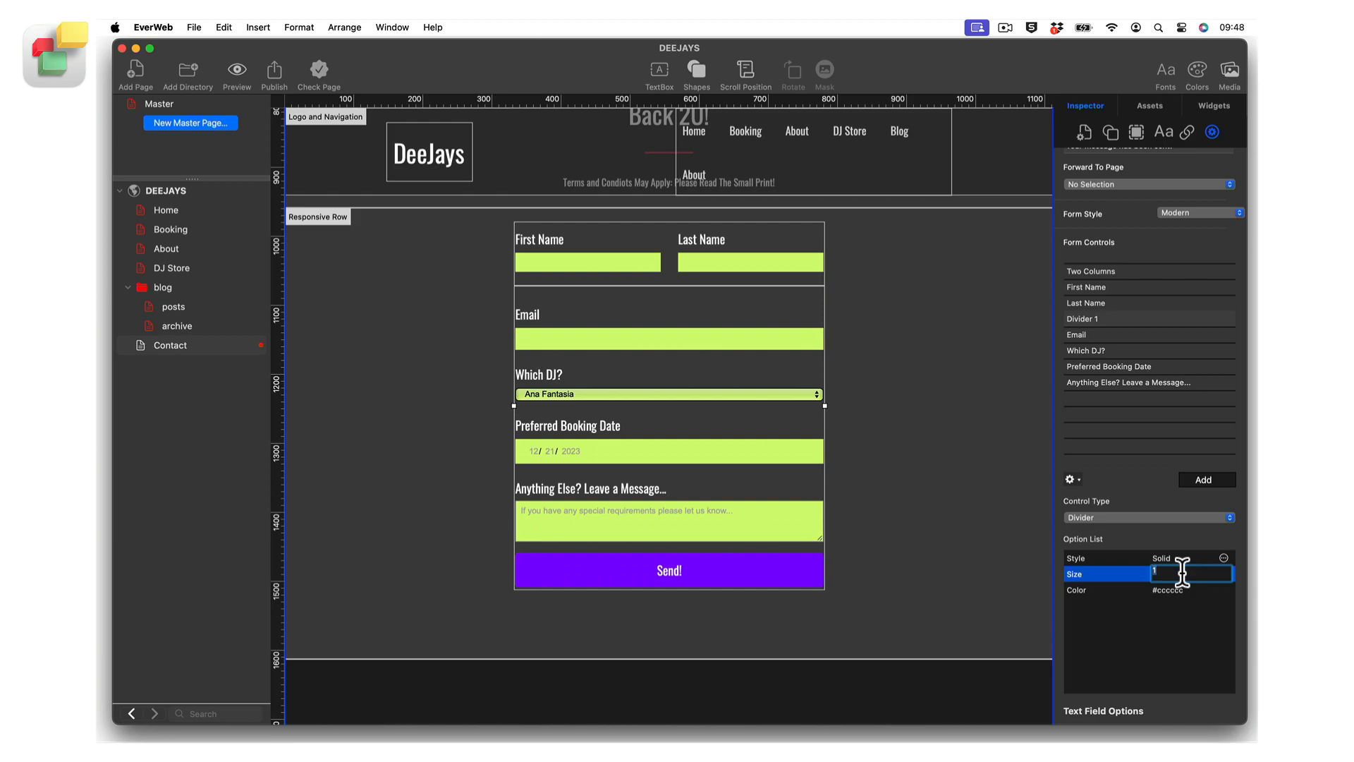
pyautogui.write('3')
pyautogui.press('Return')
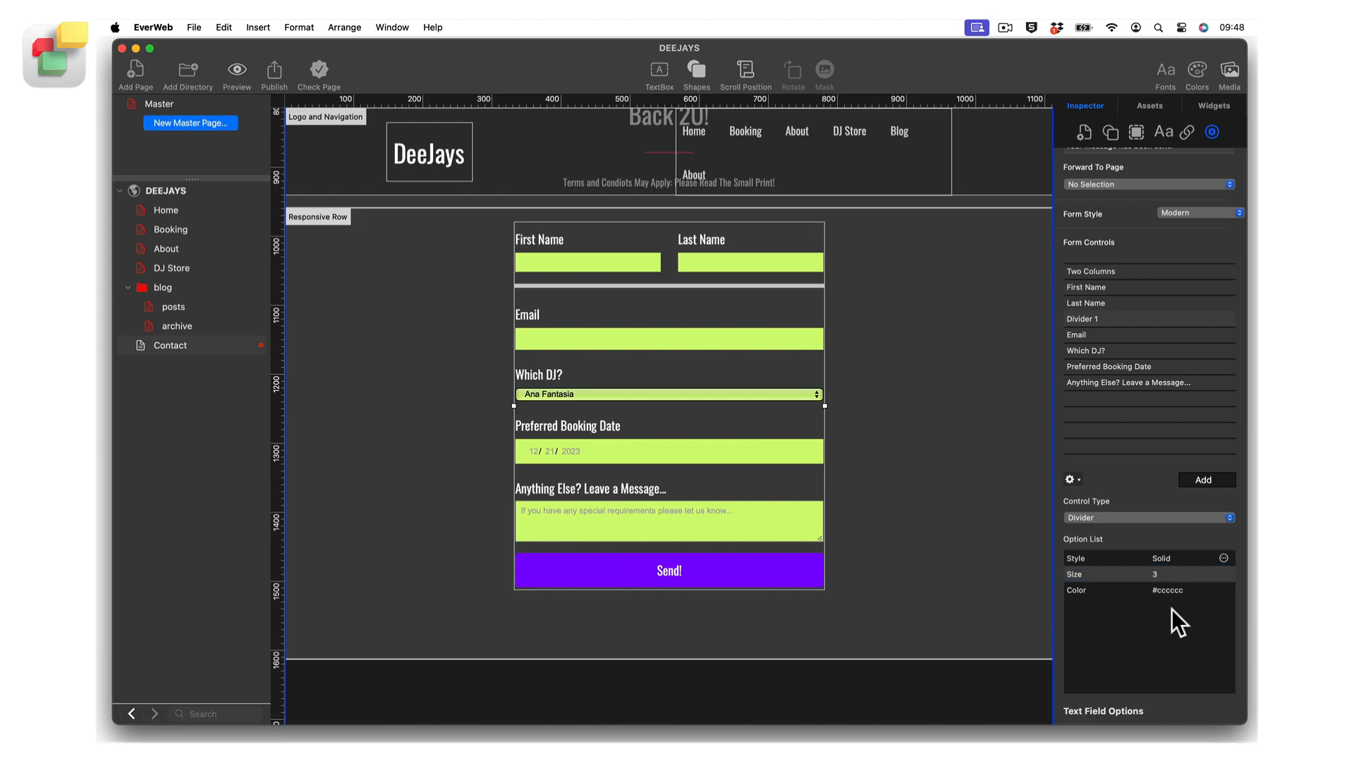
# - Mix white with red, green and blue at 255 in the color picker and take its hex code FFFFFF
pyautogui.click(1184, 588)
pyautogui.click(1183, 588)
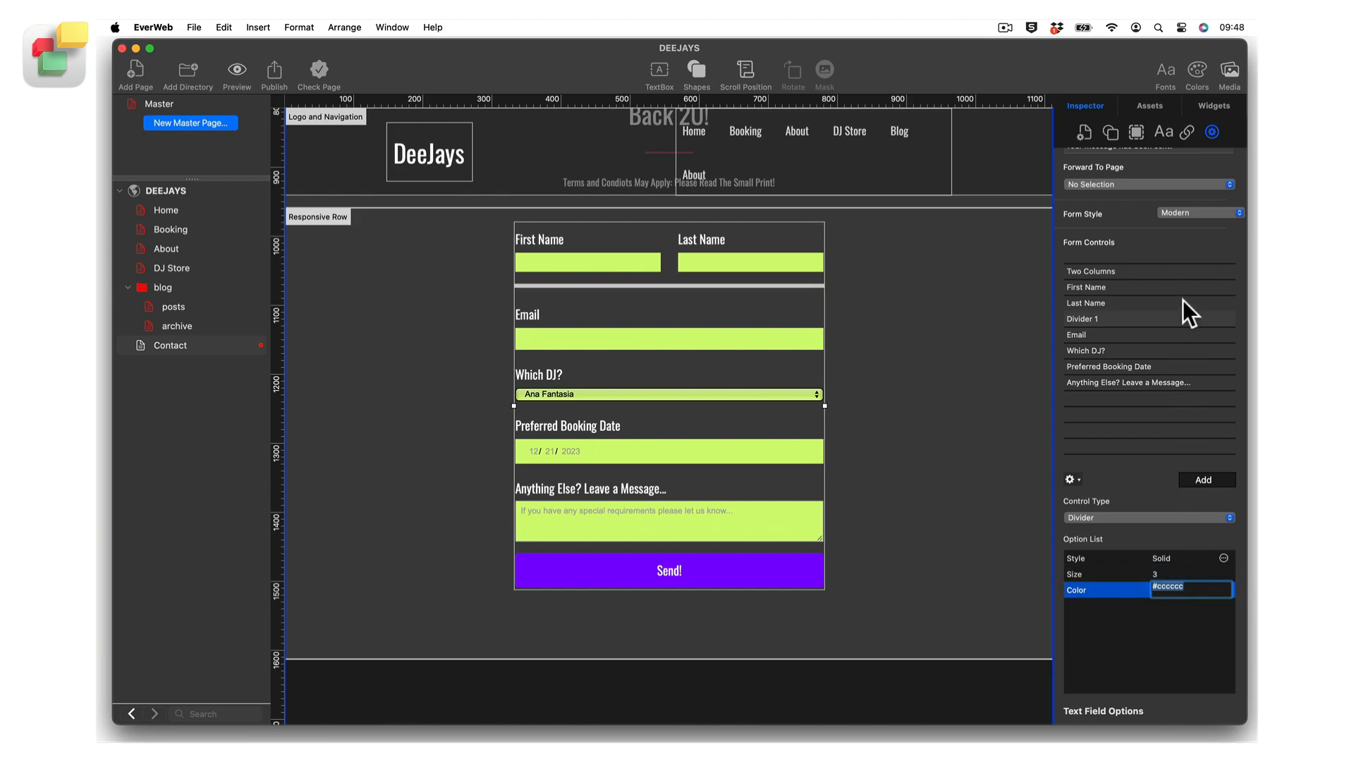
pyautogui.click(1197, 69)
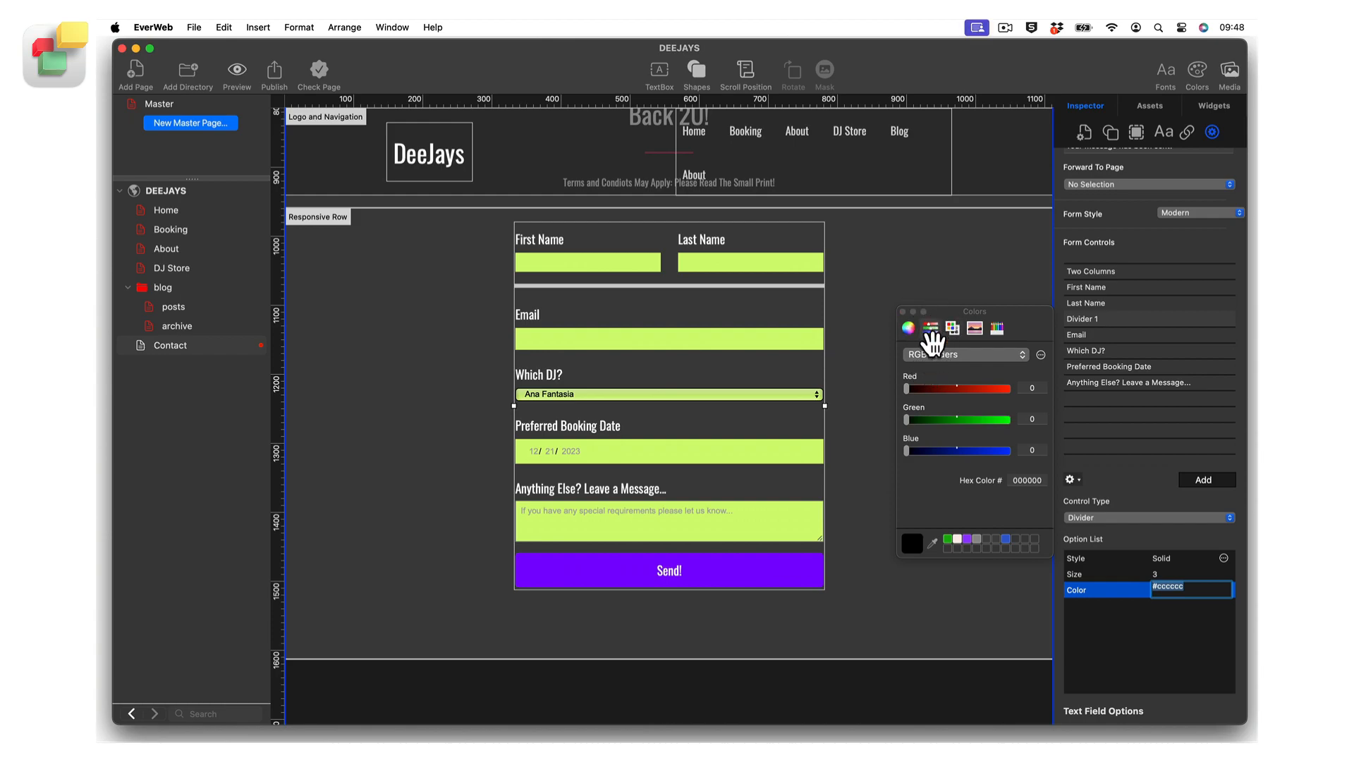
pyautogui.click(944, 388)
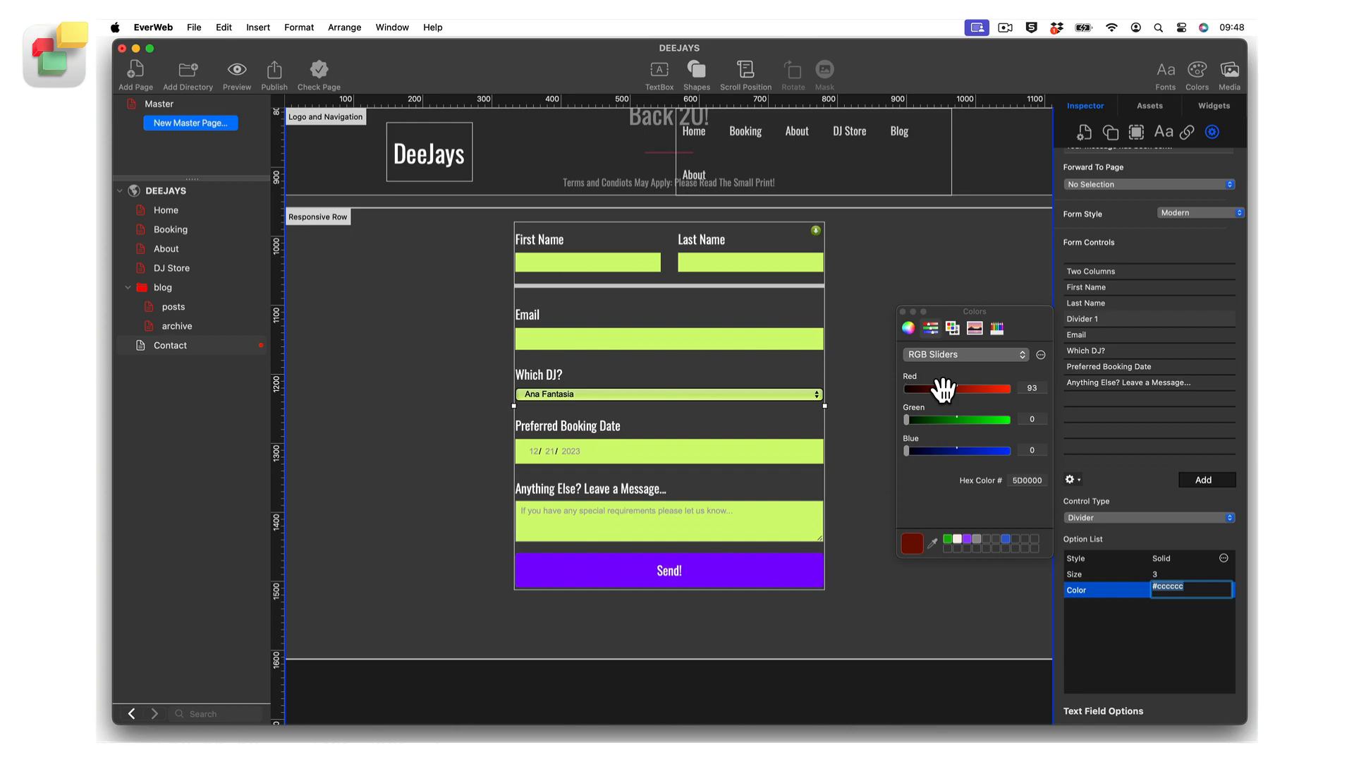
pyautogui.click(974, 420)
pyautogui.moveTo(944, 387); pyautogui.dragTo(1022, 384)
pyautogui.moveTo(959, 421); pyautogui.dragTo(1012, 450)
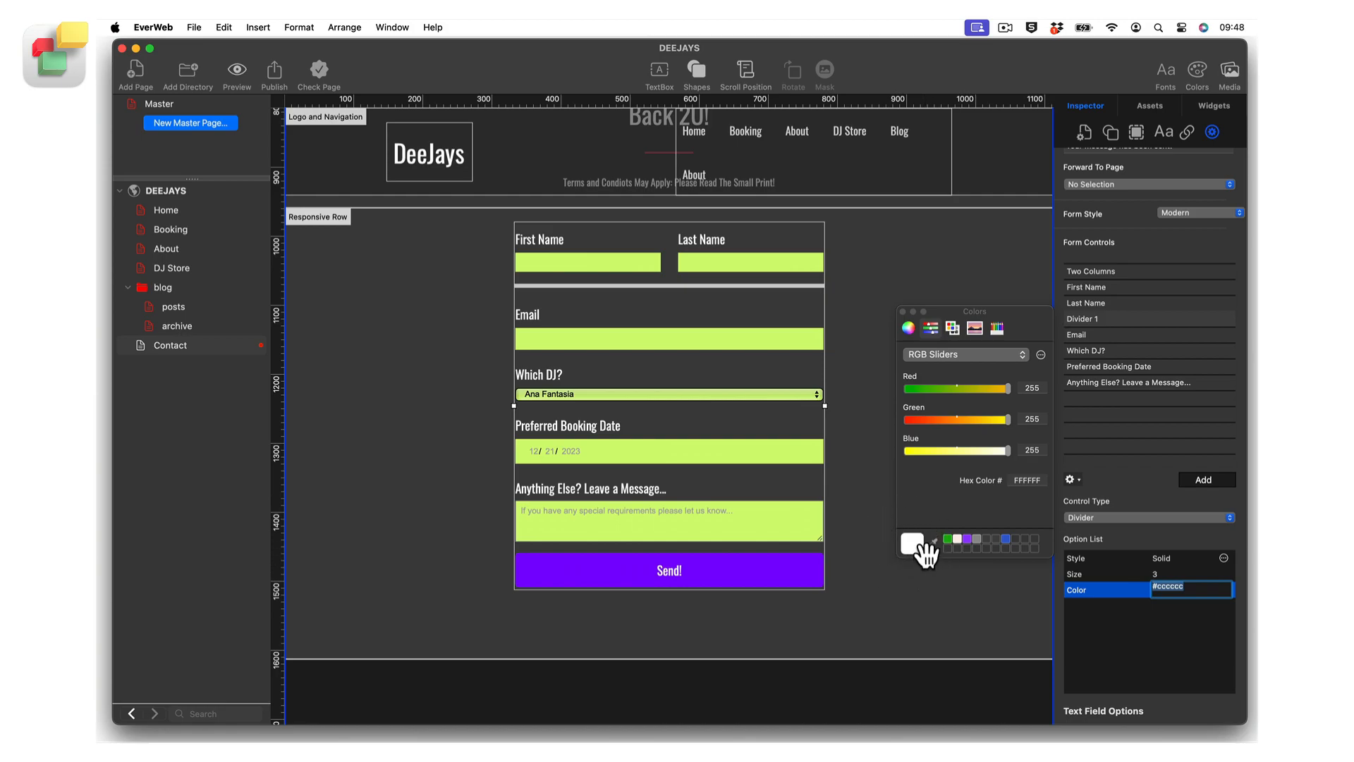
pyautogui.click(1027, 482)
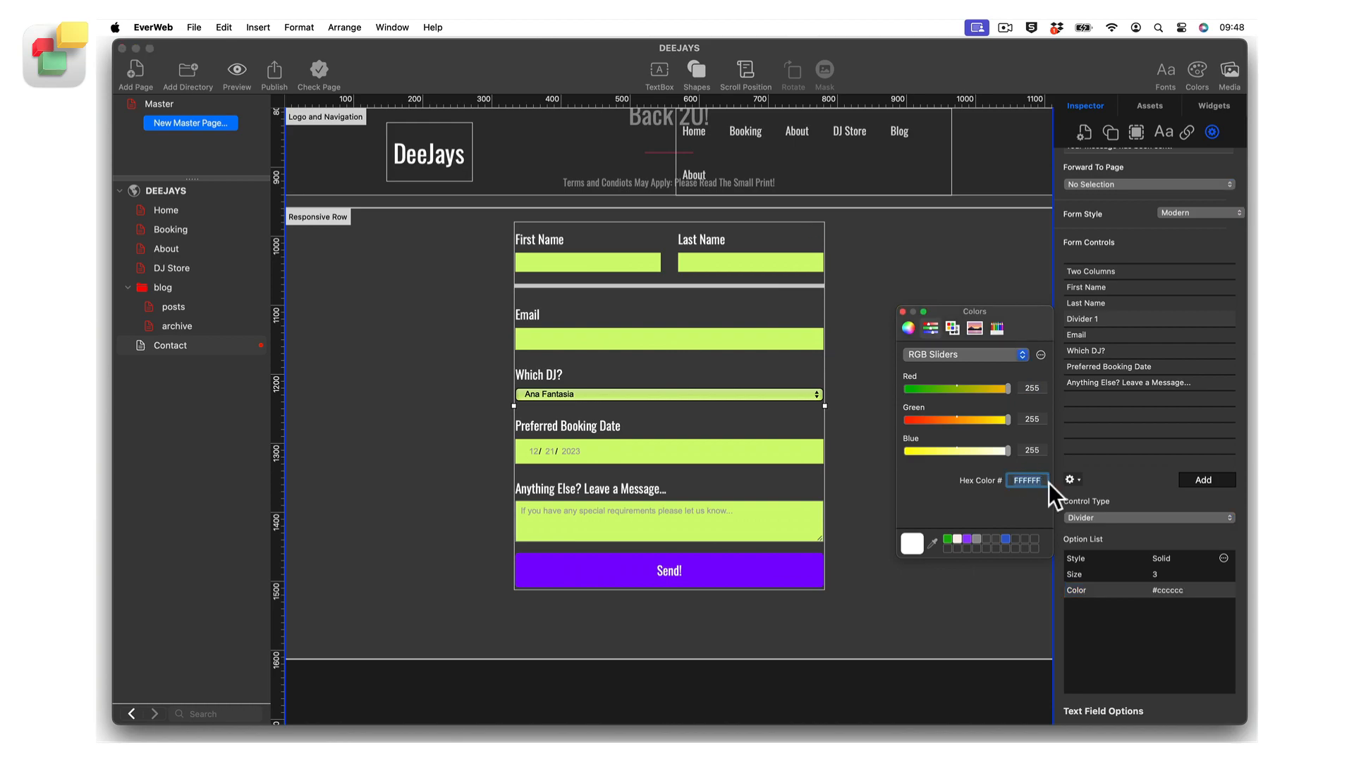
# - Set the color of Divider 1 to #FFFFFF
pyautogui.click(1169, 589)
pyautogui.write('#')
pyautogui.write('FFFFFF')
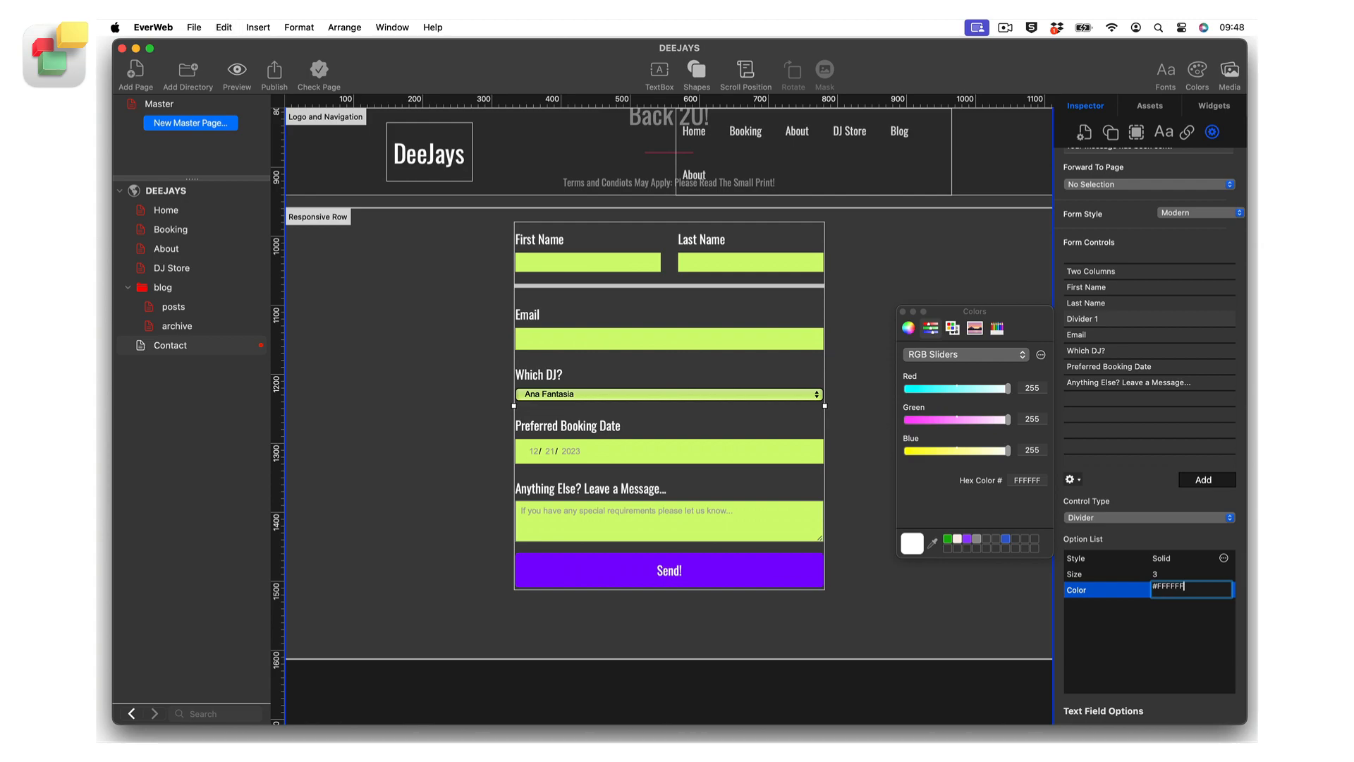
pyautogui.press('Return')
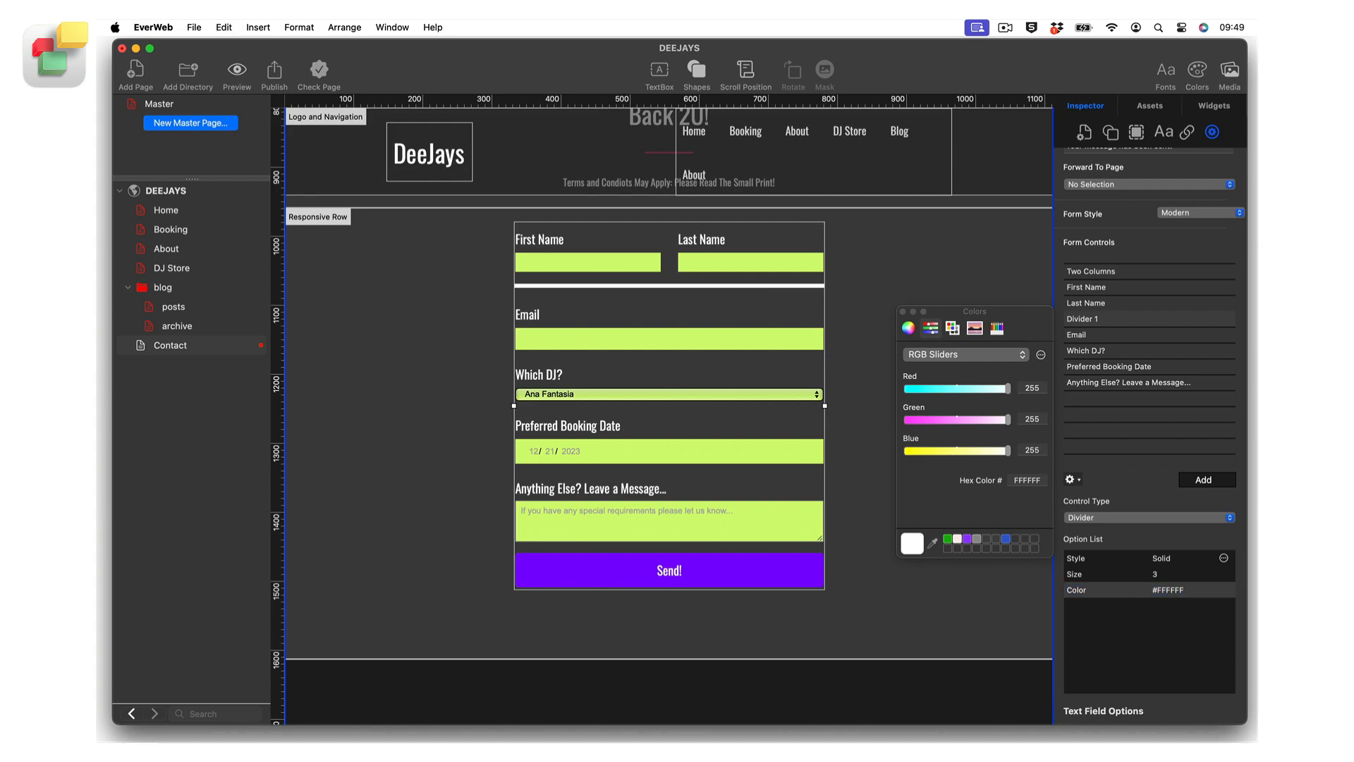